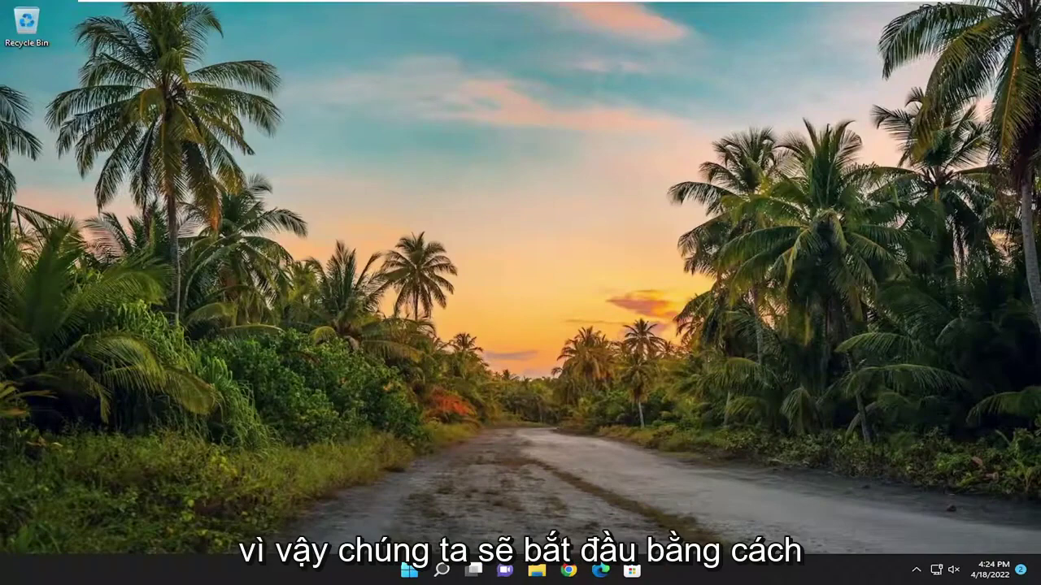
Search for 'regedit', run Registry Editor as administrator, and approve the UAC prompt
click(443, 572)
text(regedit)
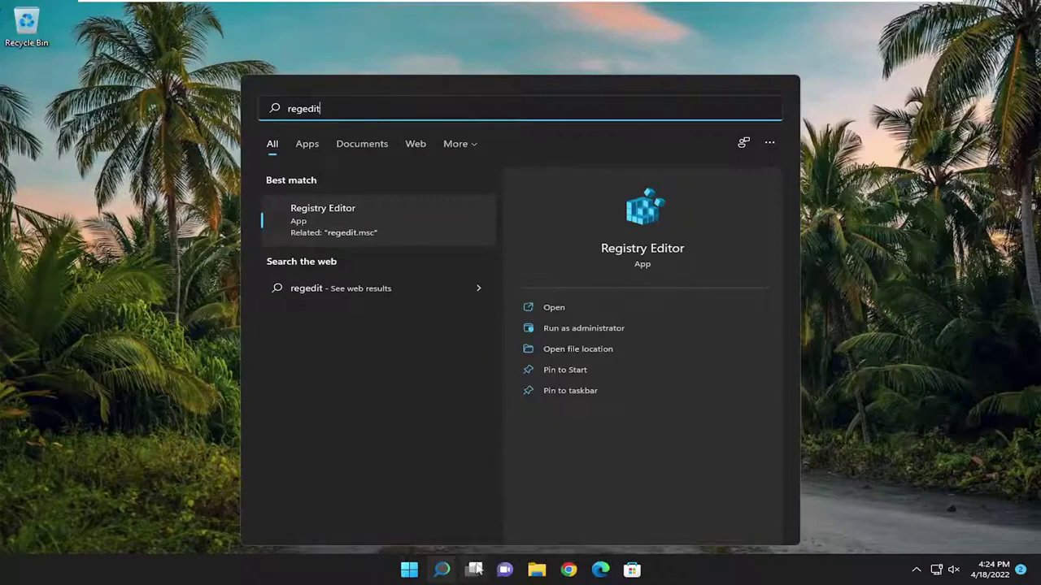
right_click(316, 226)
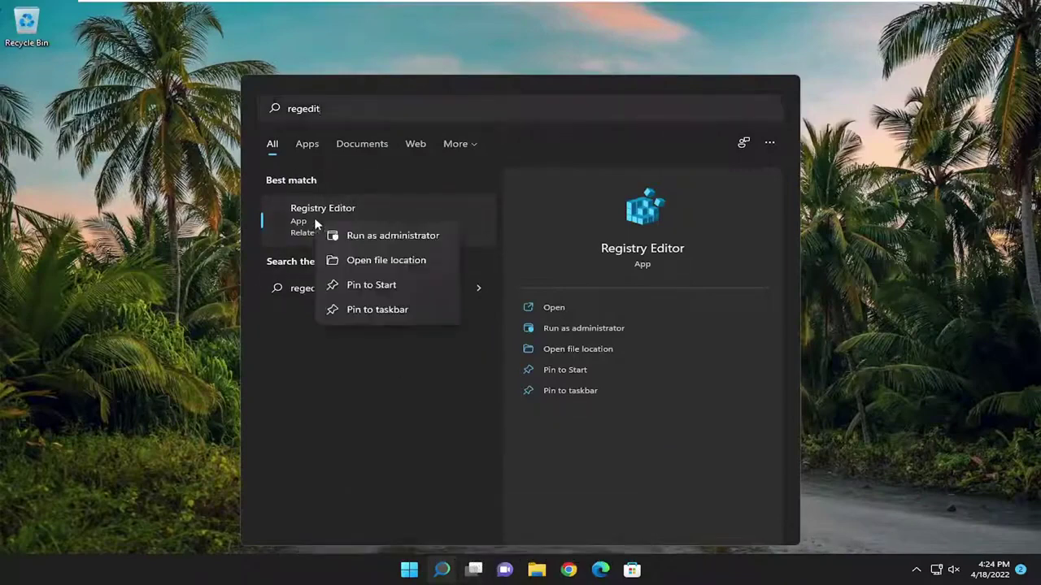
click(418, 241)
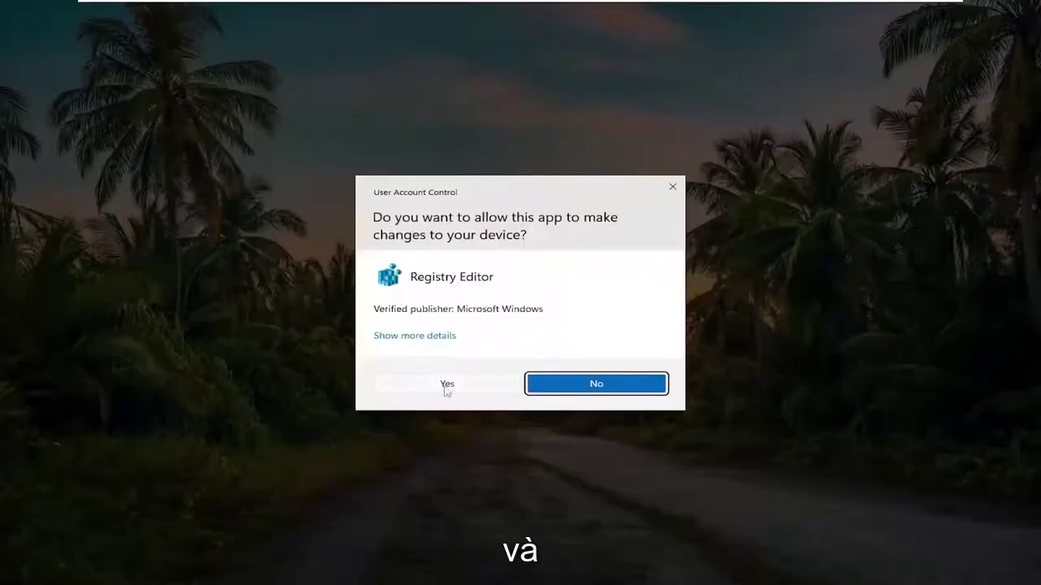
click(451, 385)
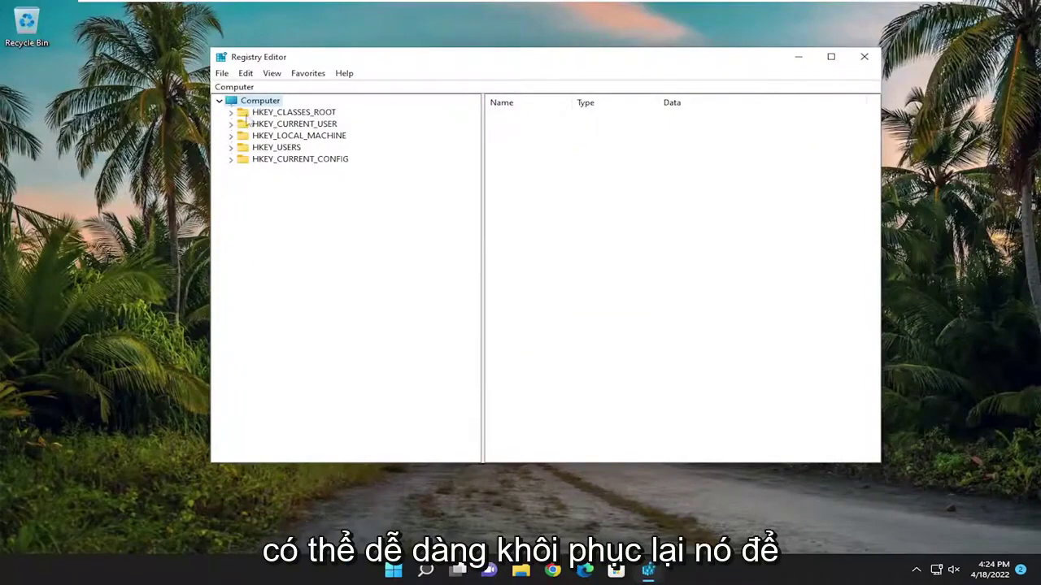
click(222, 74)
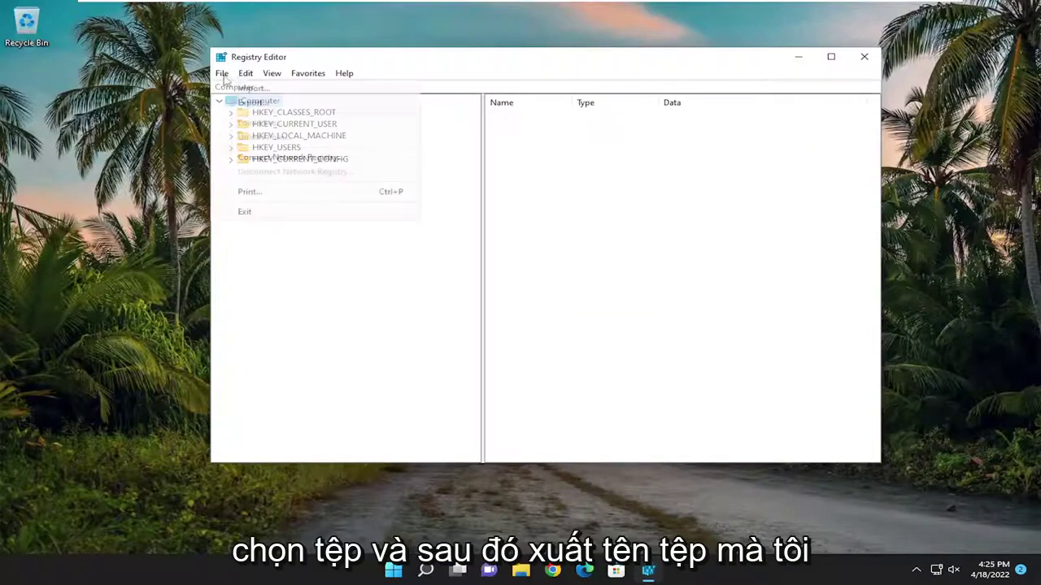
click(252, 102)
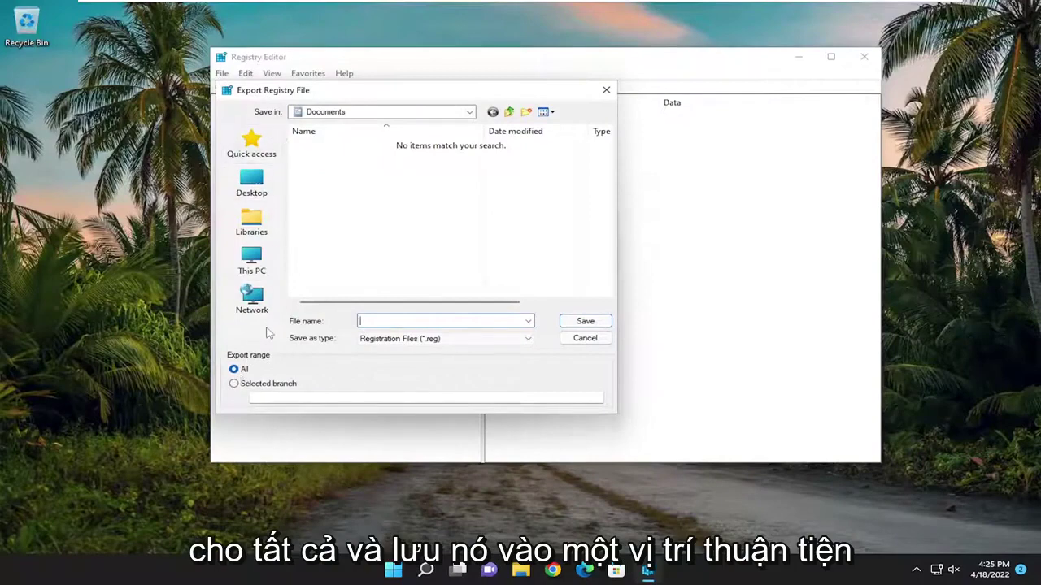
click(584, 340)
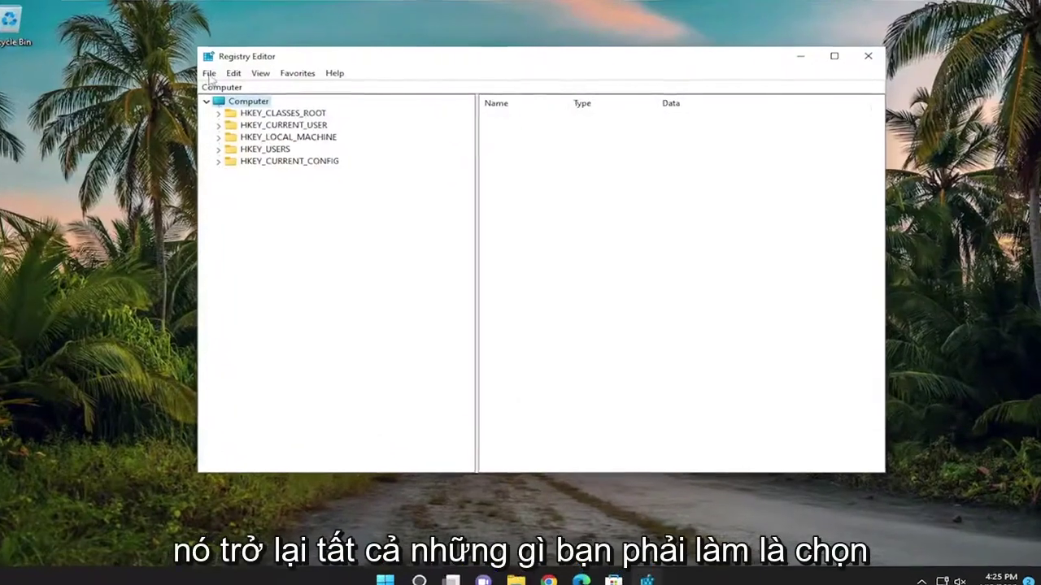
click(221, 74)
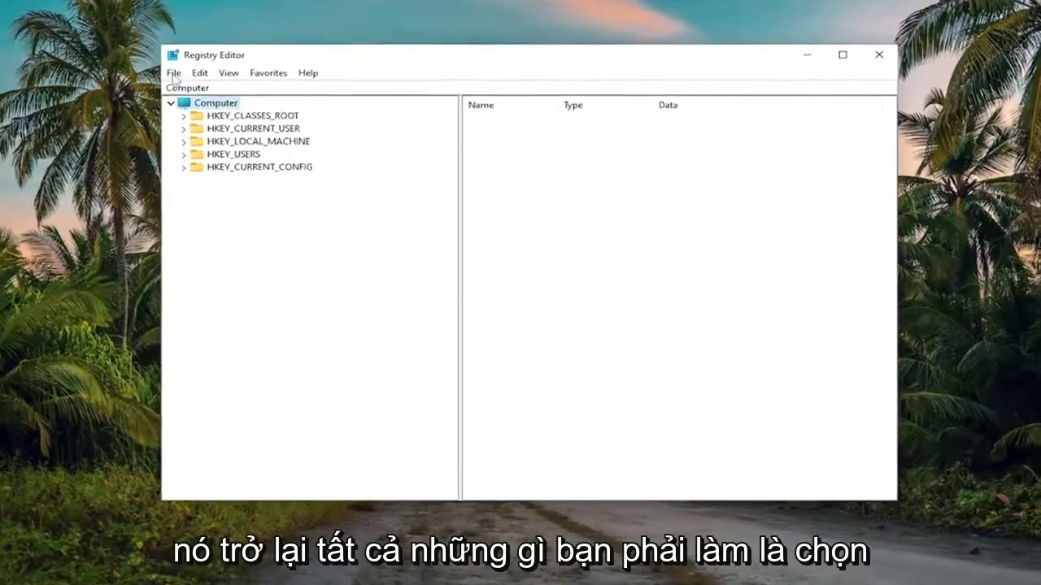
click(172, 92)
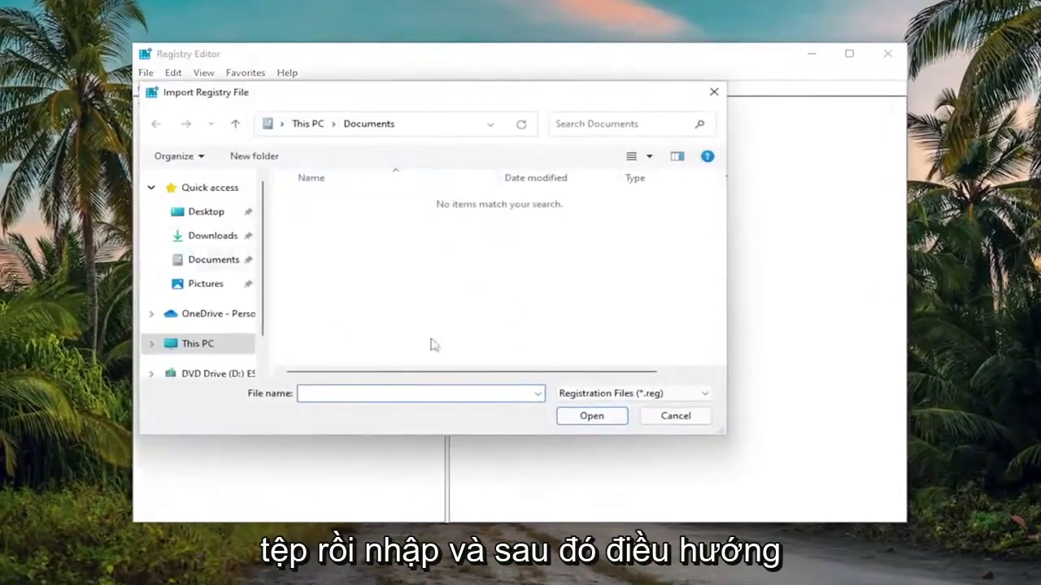
click(674, 424)
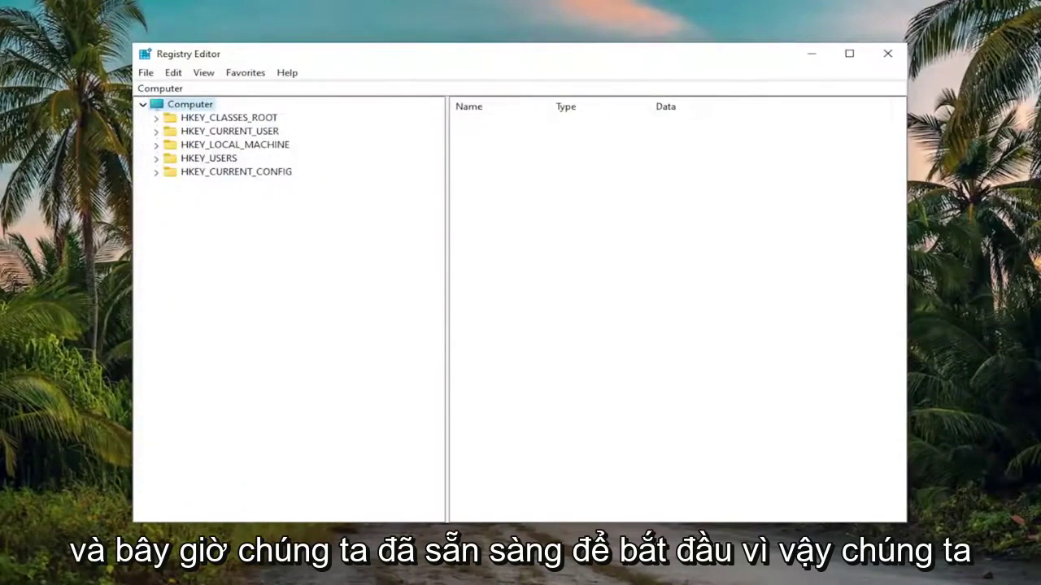
Expand HKEY_LOCAL_MACHINE > SOFTWARE > Policies > Microsoft in the left key tree
double_click(236, 144)
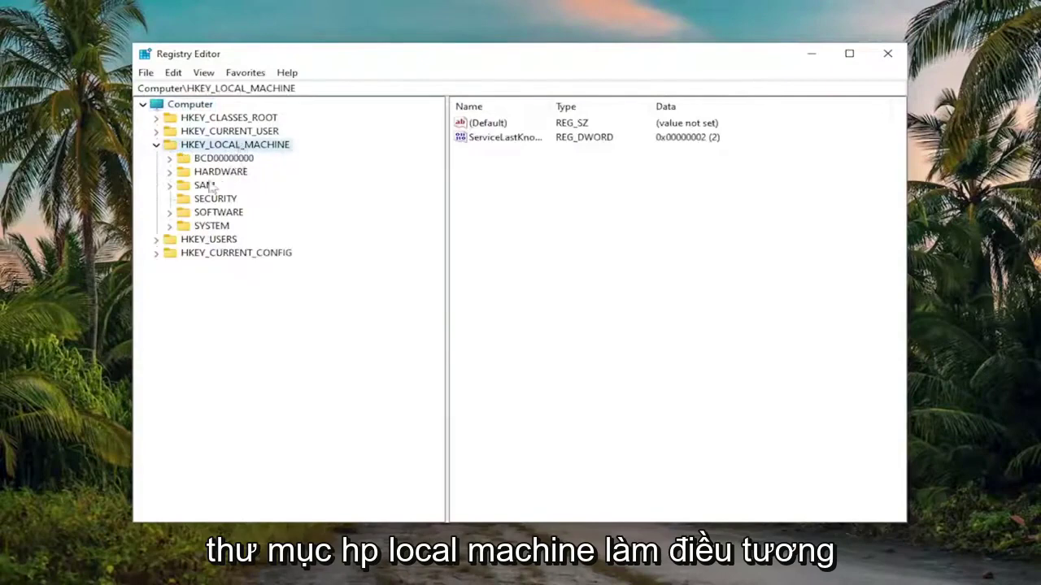
click(204, 214)
double_click(204, 217)
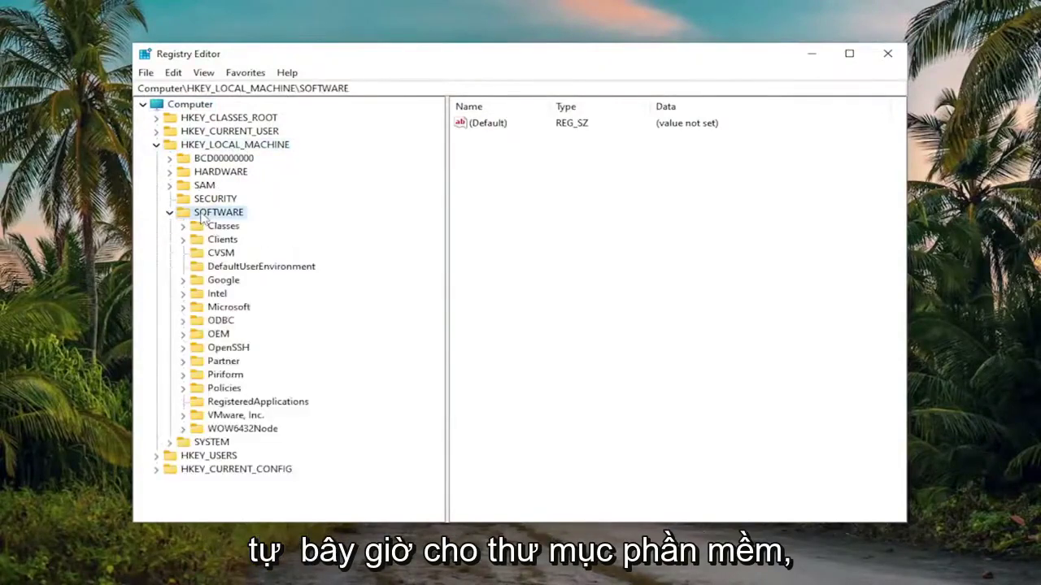
double_click(214, 391)
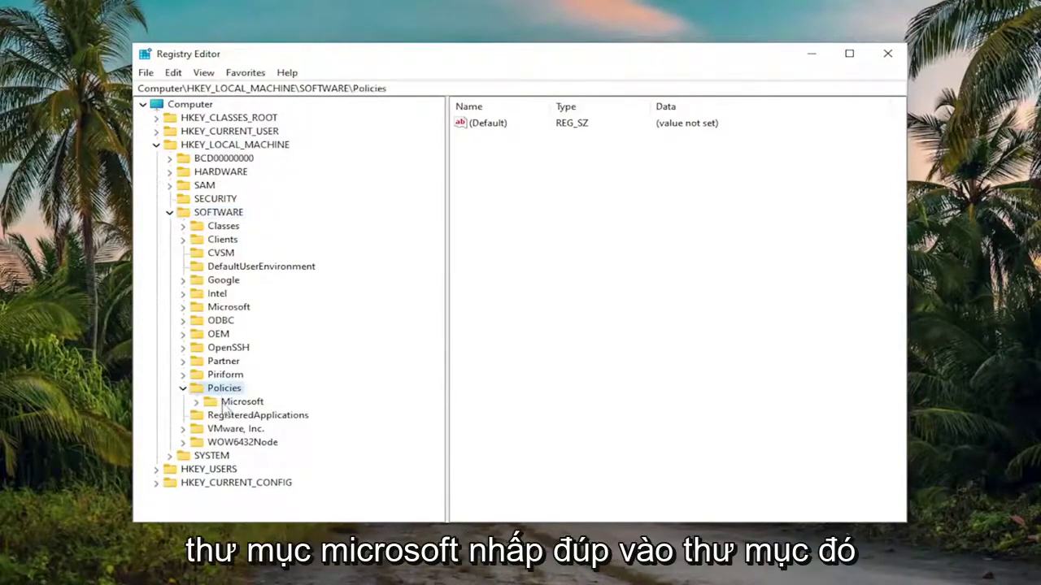
double_click(225, 404)
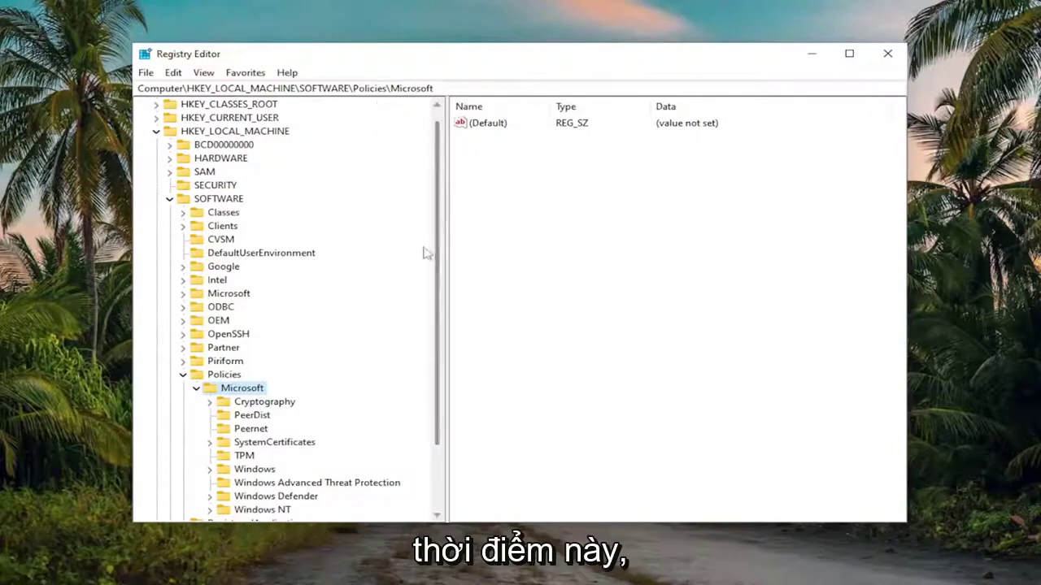
Create a new key named 'Dsh' under HKLM\SOFTWARE\Policies\Microsoft
right_click(230, 390)
mouse_move(298, 413)
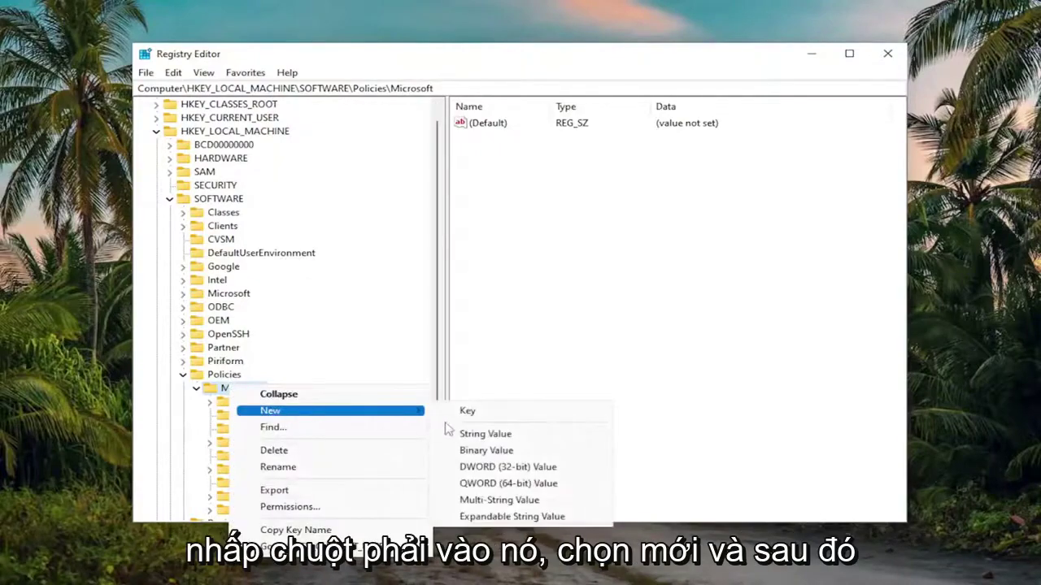
click(495, 411)
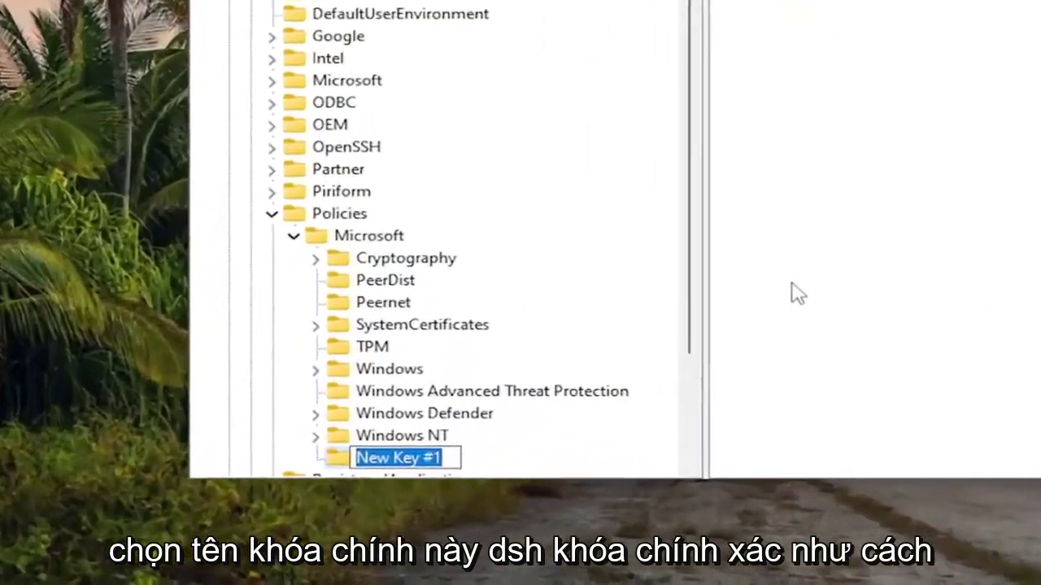
key(BackSpace)
text(Dsh)
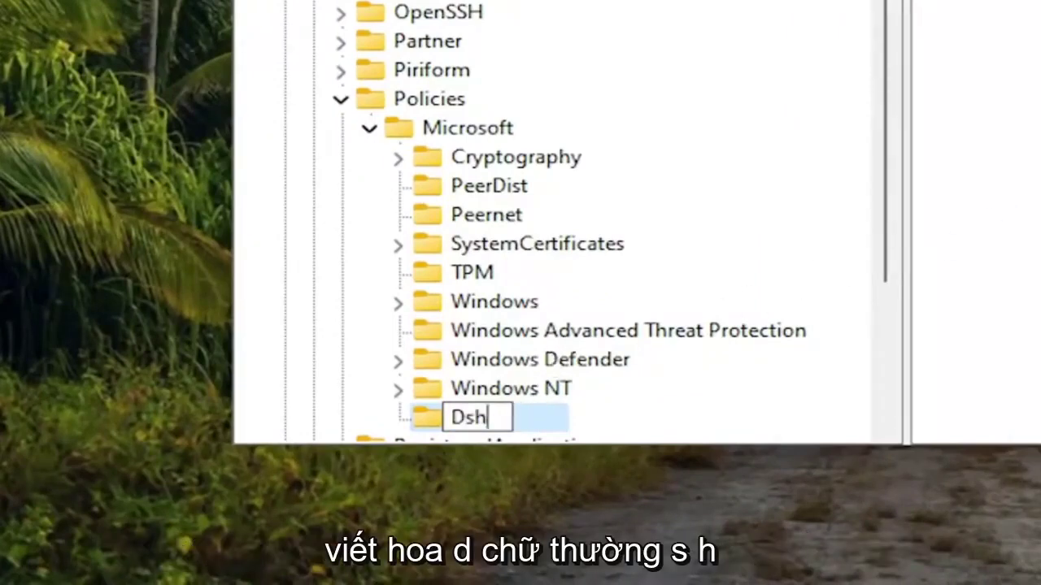
click(588, 439)
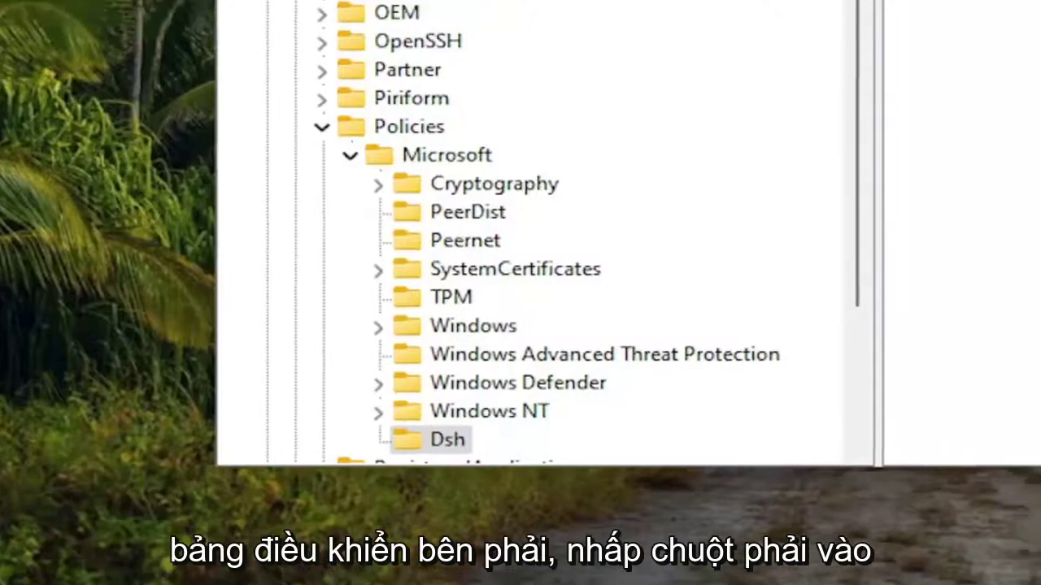
Add a DWORD (32-bit) value named 'AllowNewsAndInterests' inside the Dsh key
right_click(1037, 4)
mouse_move(1039, 2)
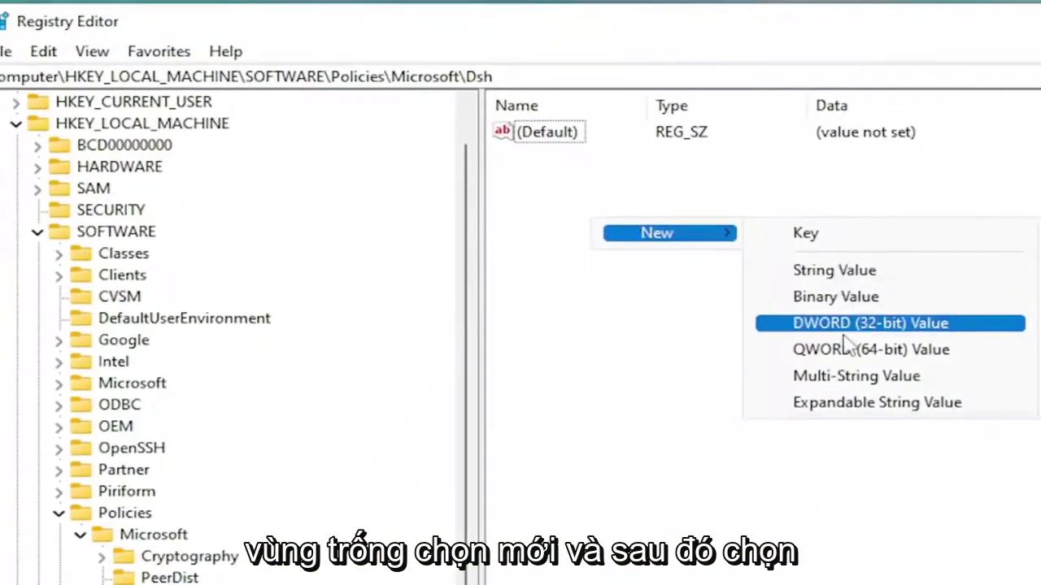
click(849, 325)
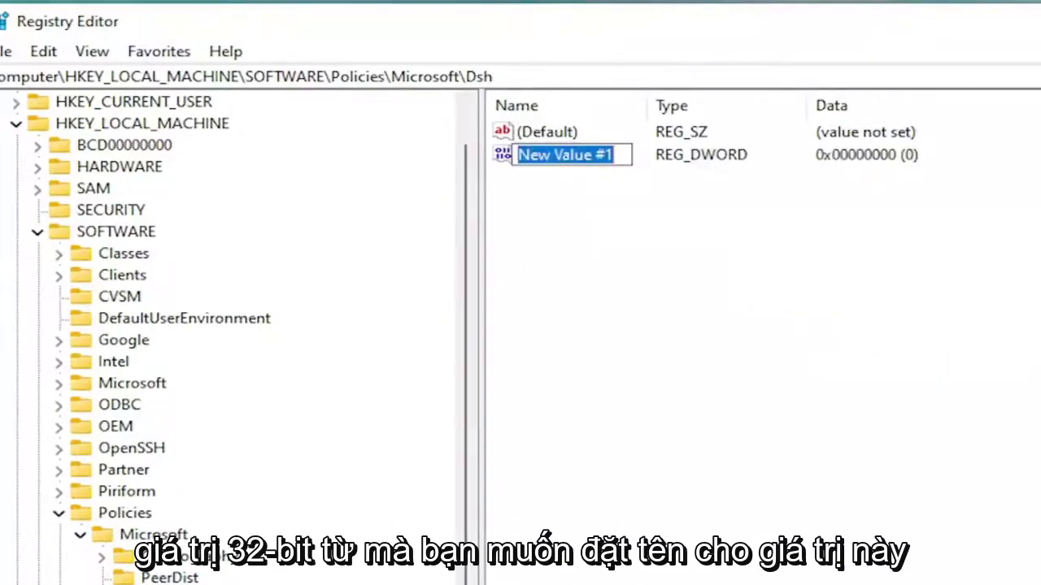
text(AllowNewsAndInterest)
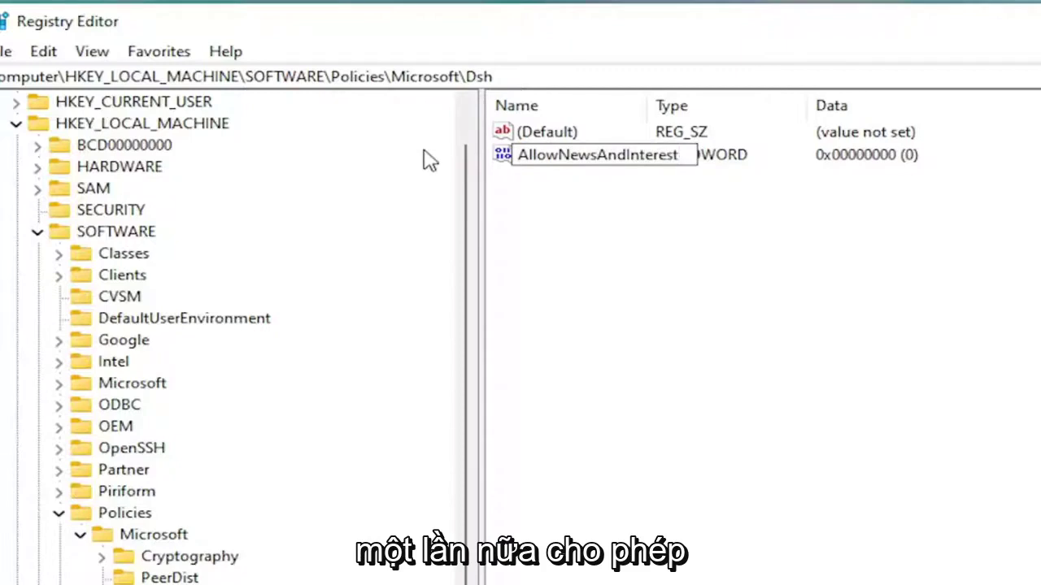
text(s)
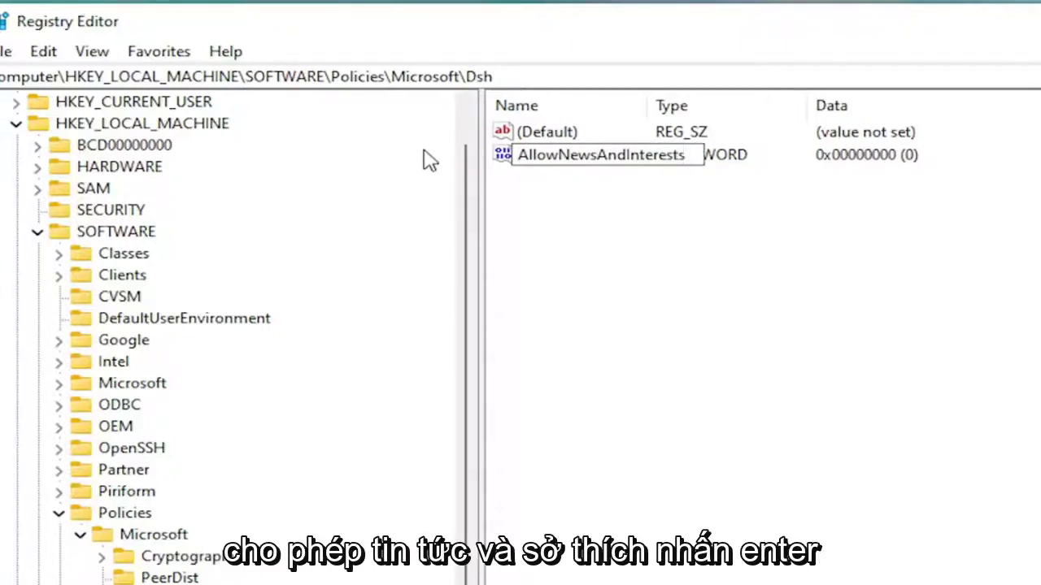
key(Return)
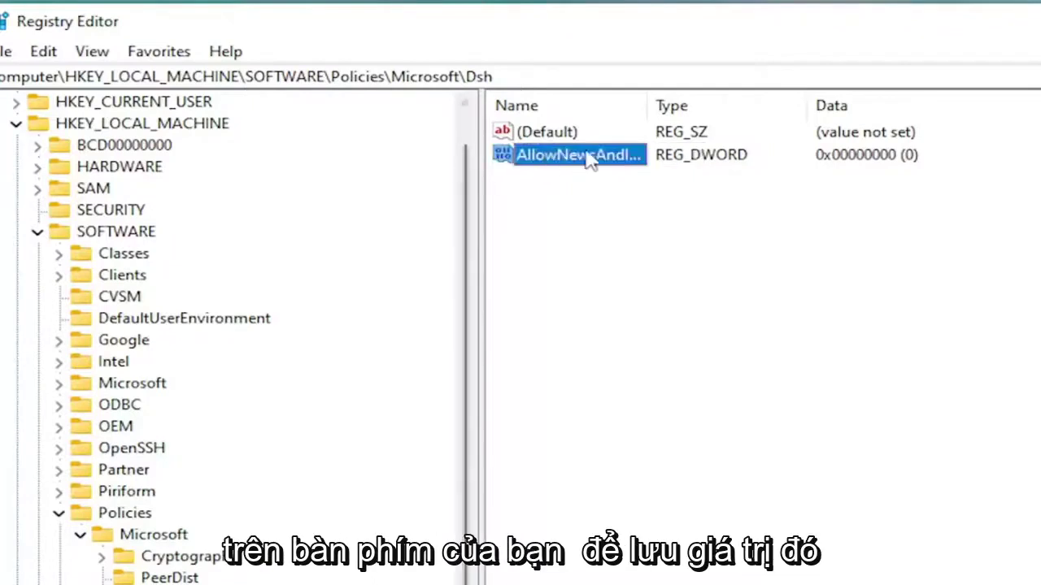
Set AllowNewsAndInterests value data to 0 and confirm it
double_click(653, 102)
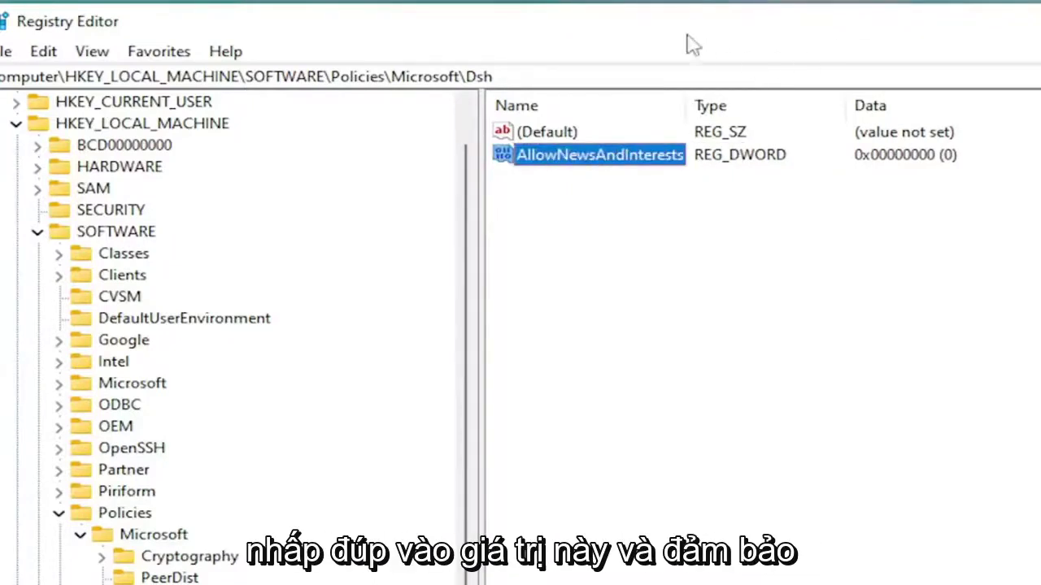
double_click(590, 156)
text(0)
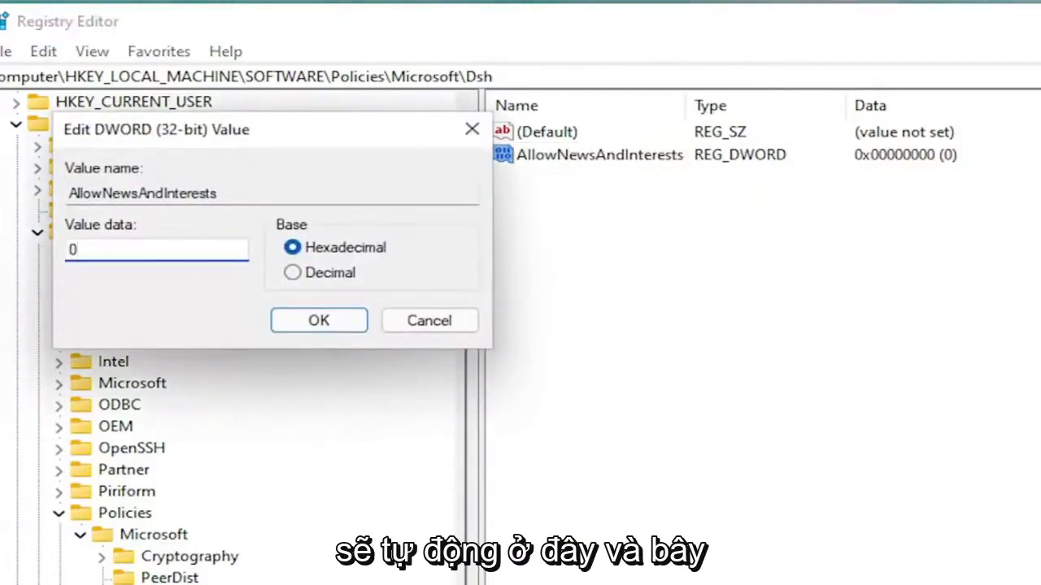
click(335, 326)
Collapse the registry tree back to the five root keys and close Registry Editor
click(80, 534)
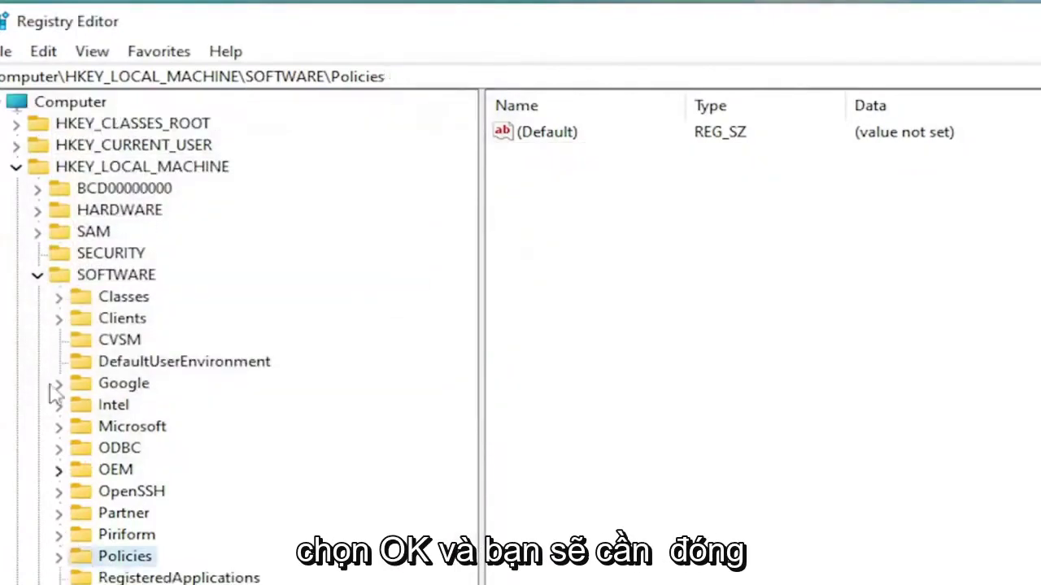
click(58, 513)
click(49, 270)
click(28, 164)
click(9, 102)
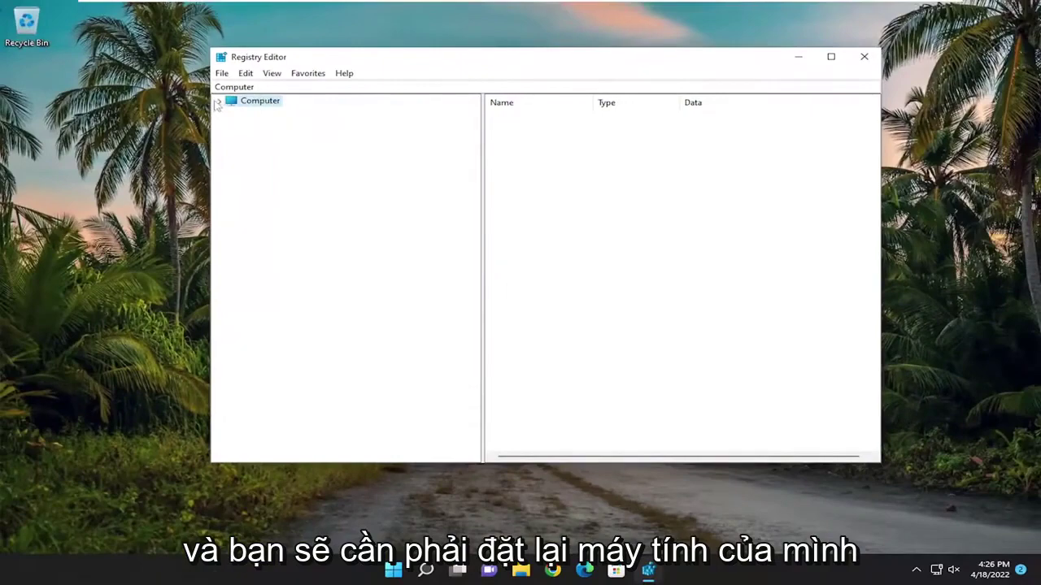
click(212, 101)
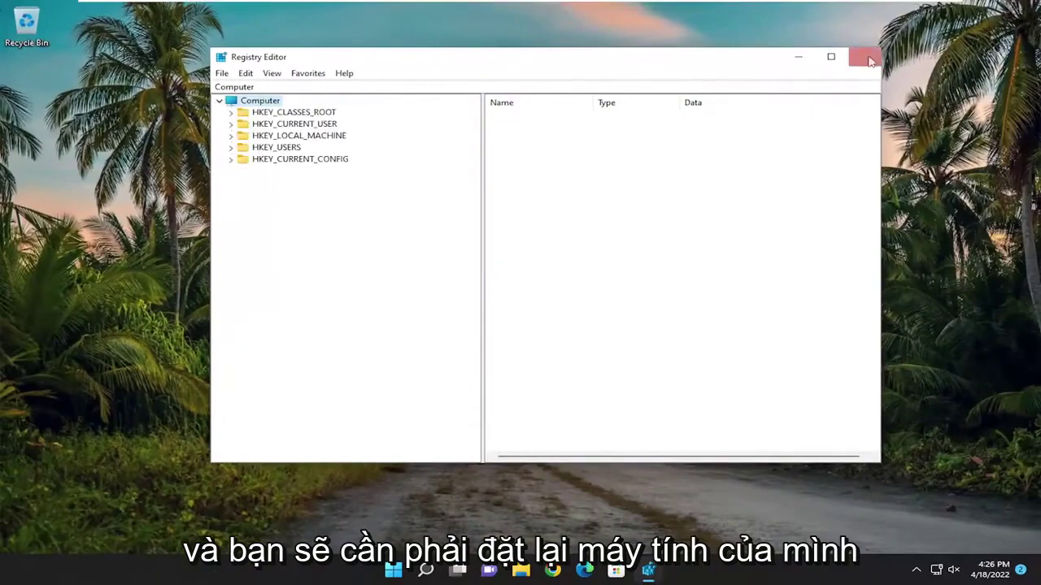
click(874, 55)
Restart the PC using Shut down or sign out > Restart from the Start button's menu
right_click(409, 571)
mouse_move(416, 519)
click(518, 543)
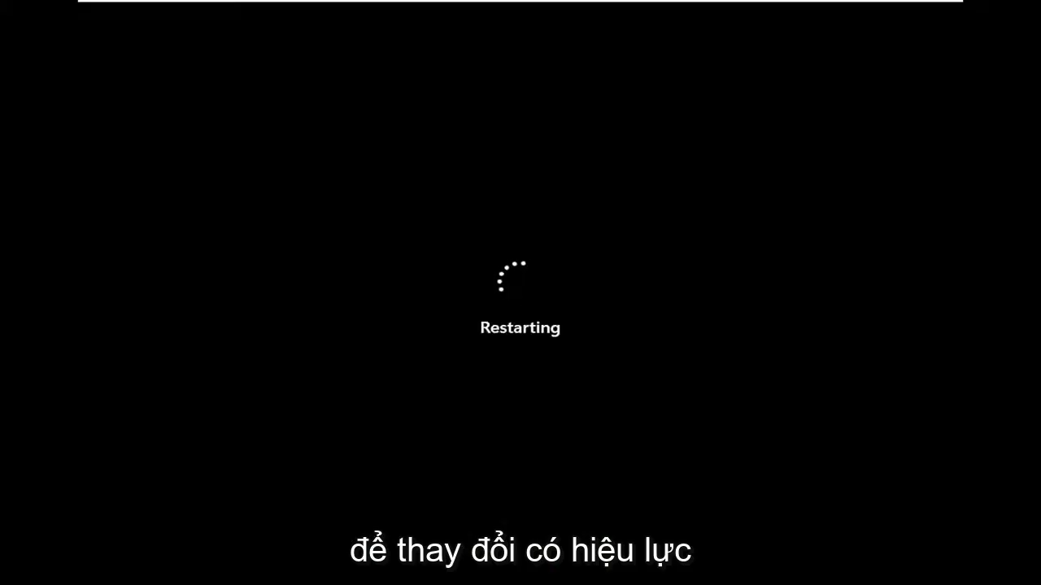